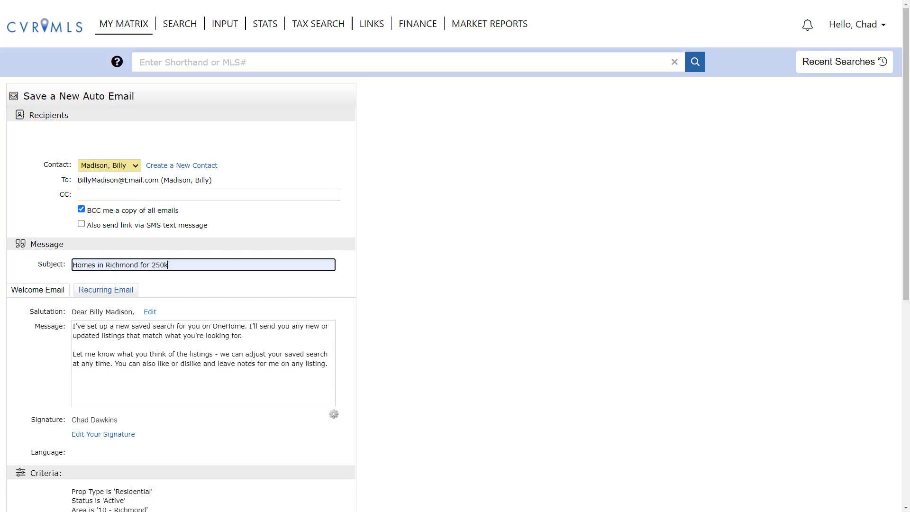
Step: Scroll the new auto email form down to the Schedule section
left_click_drag(905, 246, 904, 455)
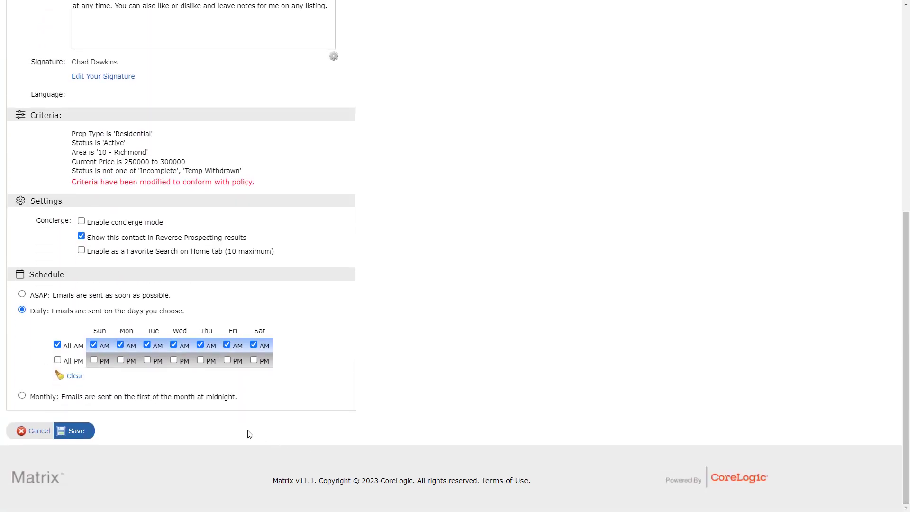
Step: Save the 'Homes in Richmond for 250k' auto email and open the Auto Email list
left_click(77, 430)
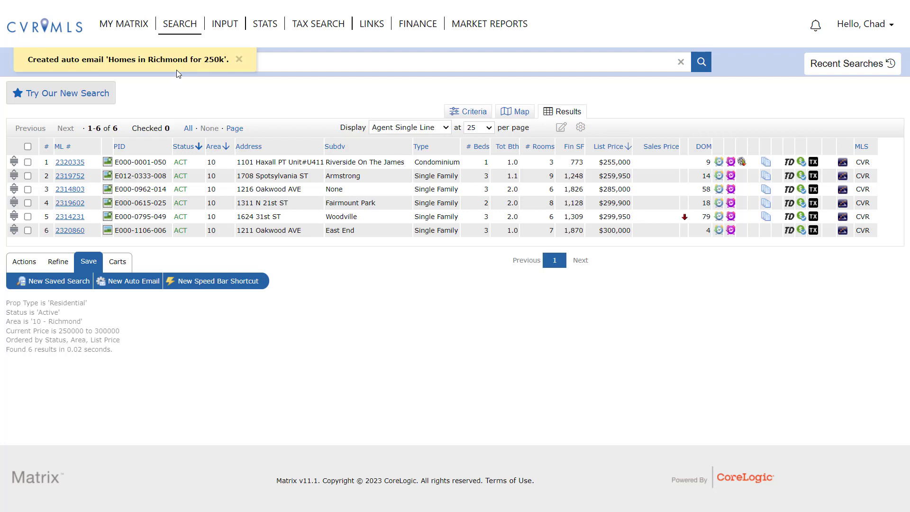
mouse_move(142, 28)
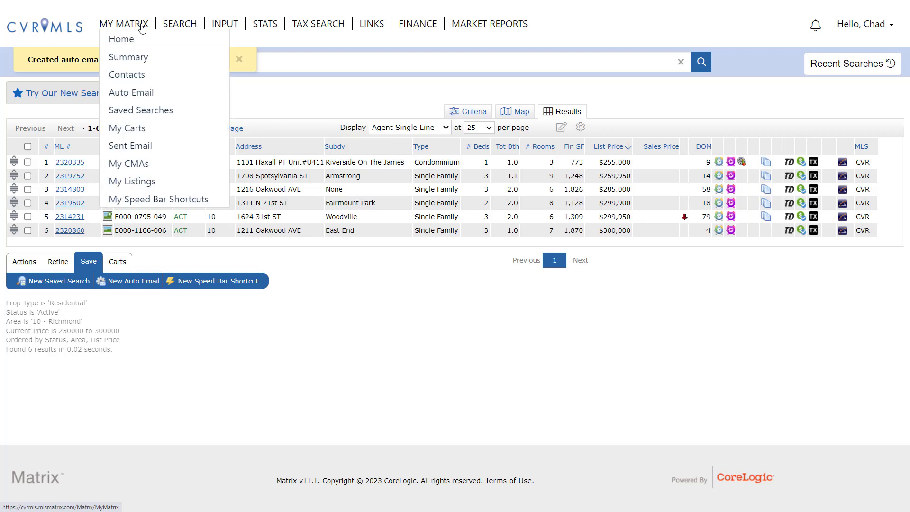
left_click(143, 95)
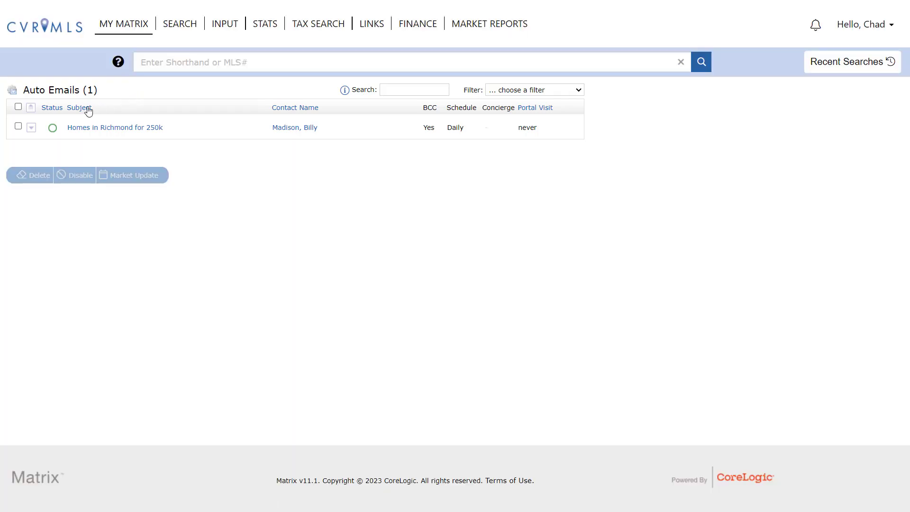
Step: Expand the auto email, preview its search in OneHome, and select its row
left_click(30, 129)
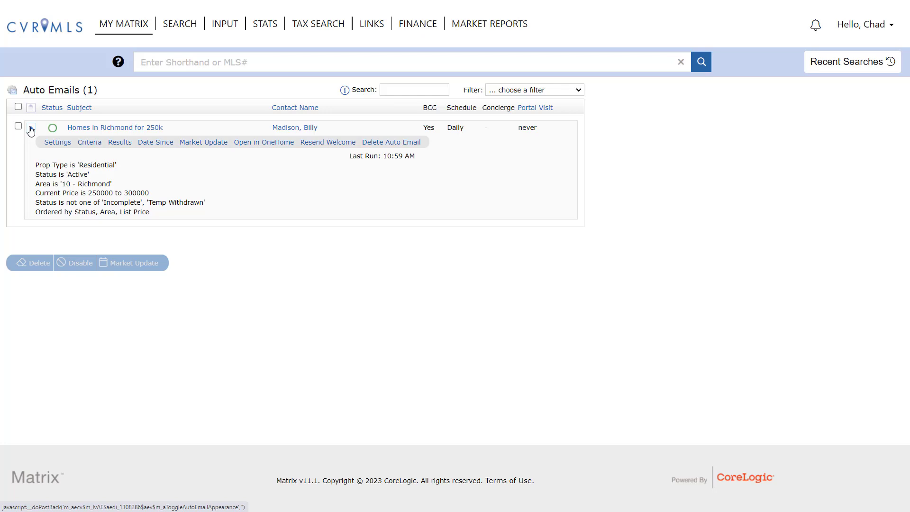
left_click(264, 142)
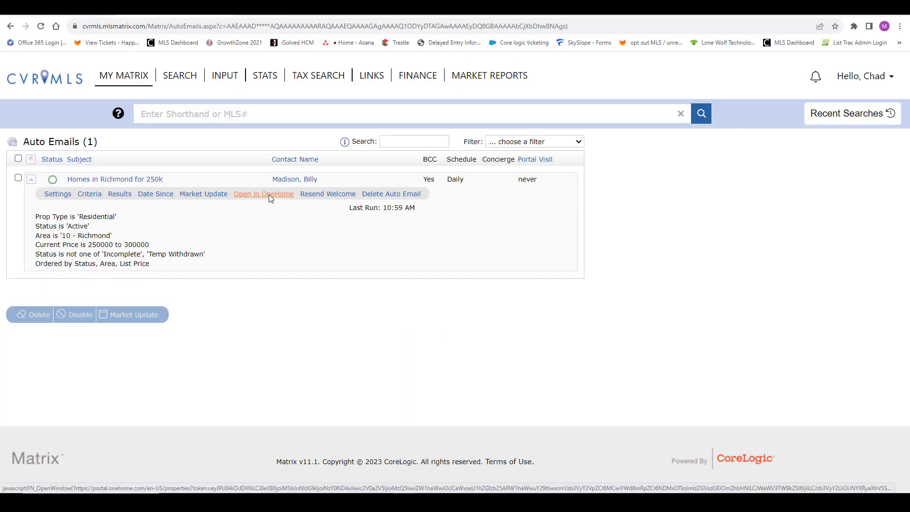
left_click(18, 178)
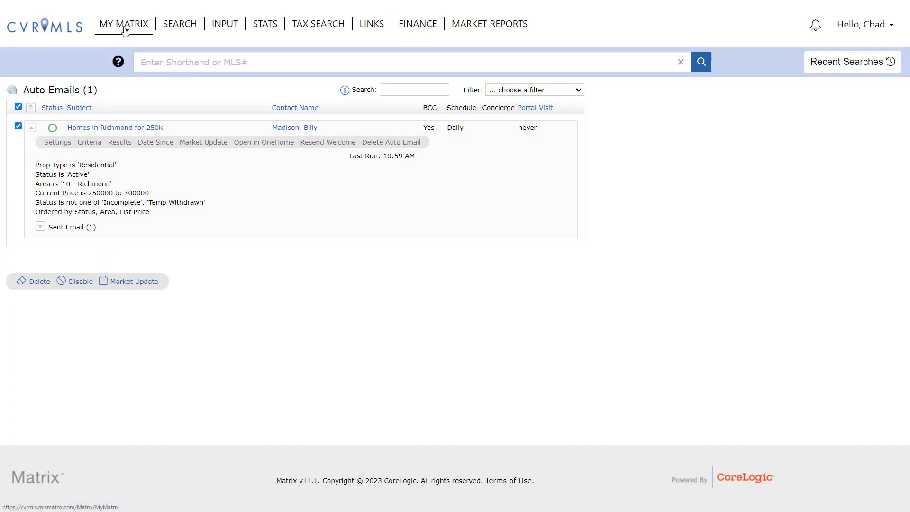
Step: Open the Contacts list and scroll across its table
mouse_move(125, 30)
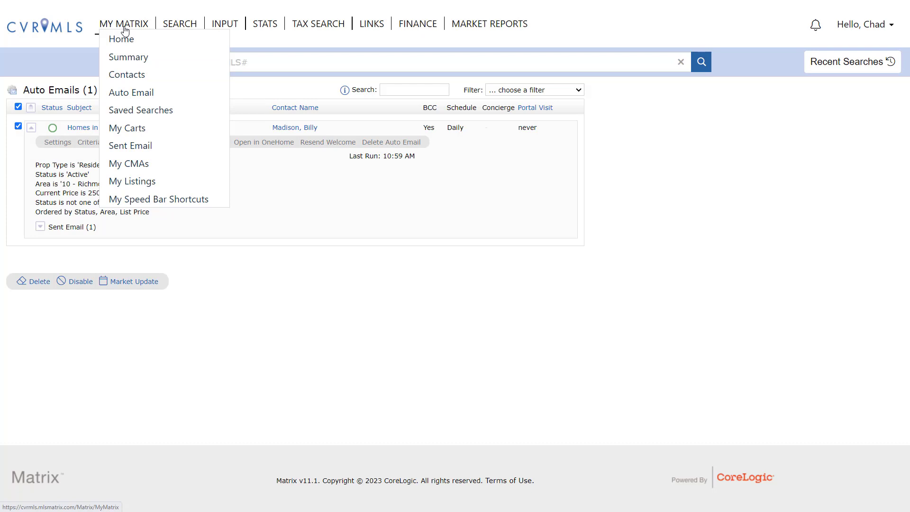
left_click(127, 75)
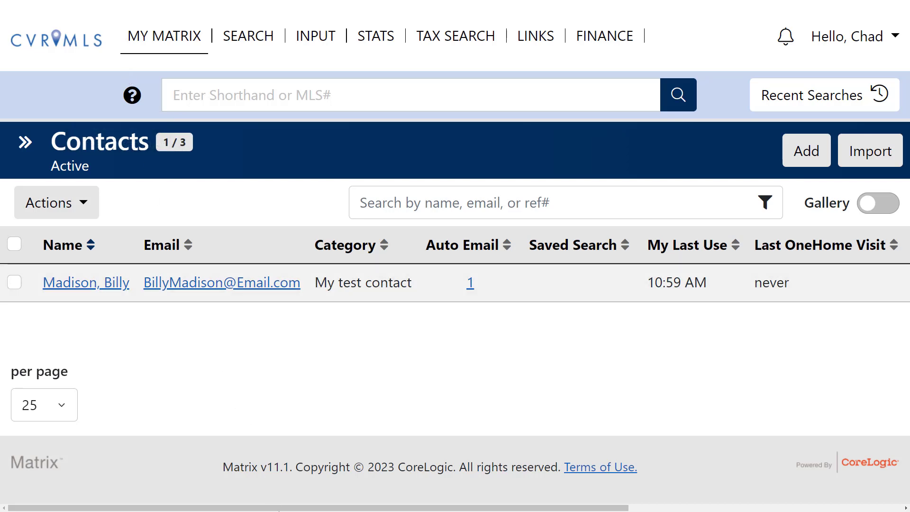
left_click_drag(286, 508, 616, 507)
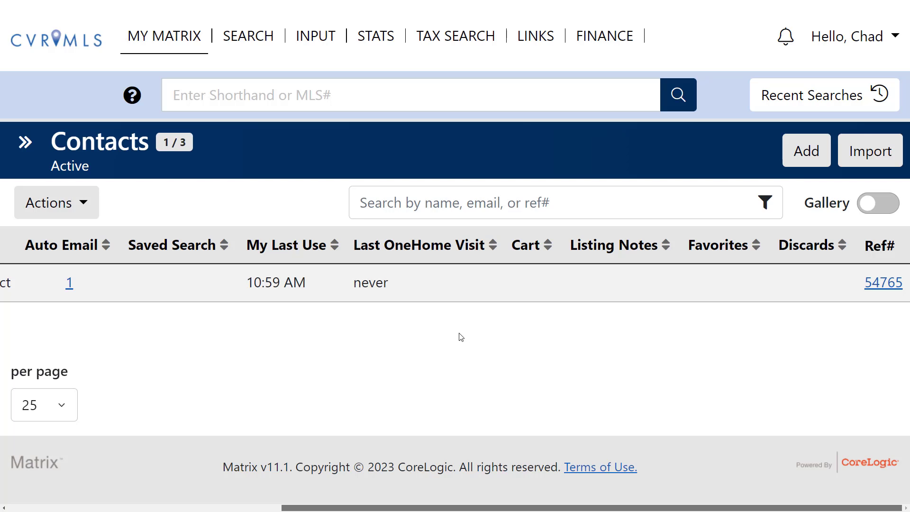
left_click_drag(347, 509, 21, 508)
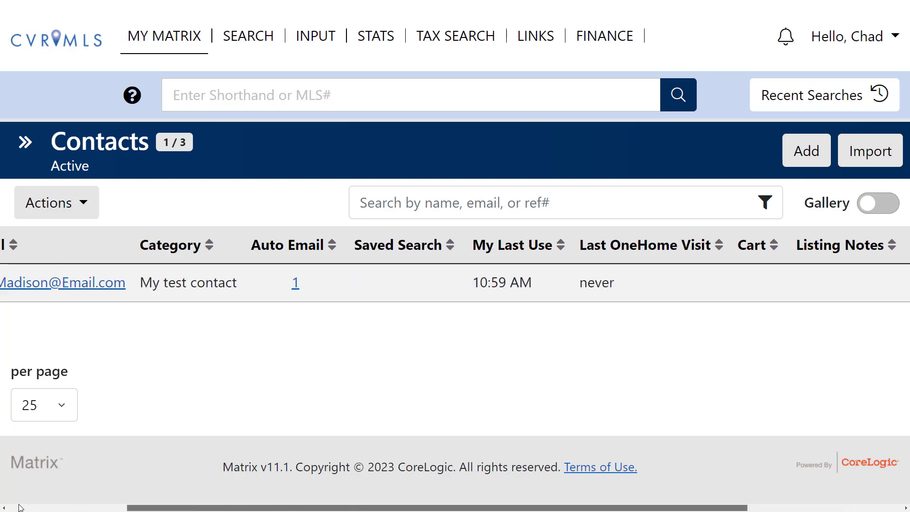
Step: Review the existing contact's details, close them, and start a new contact
left_click(99, 284)
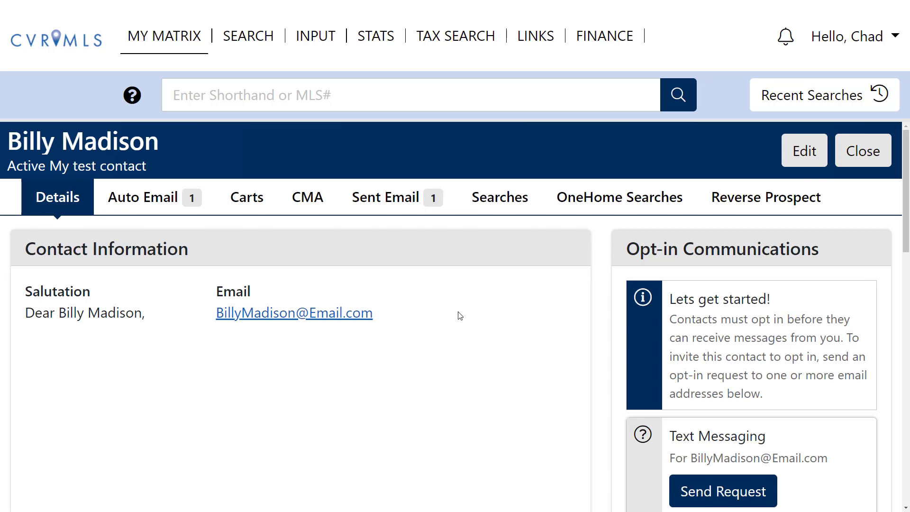
scroll(495, 312, "down", 1)
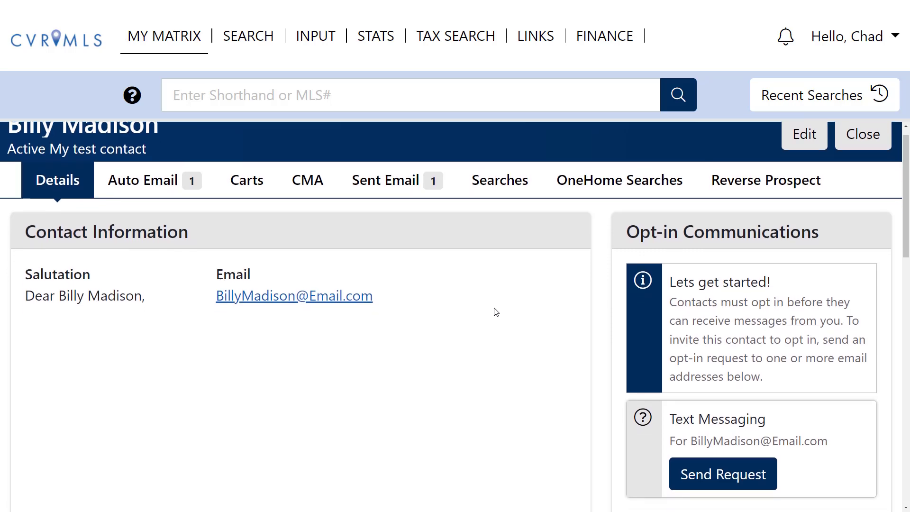
scroll(495, 313, "down", 2)
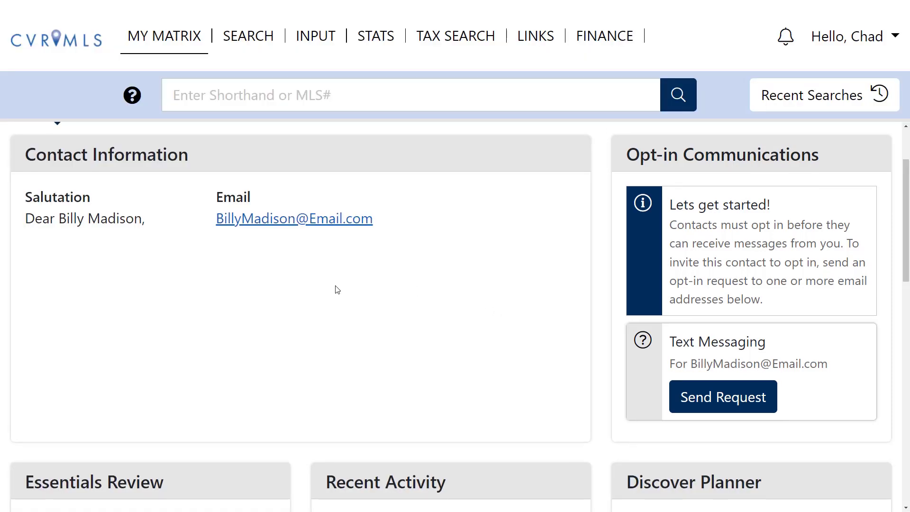
scroll(337, 289, "up", 1)
scroll(337, 289, "up", 1)
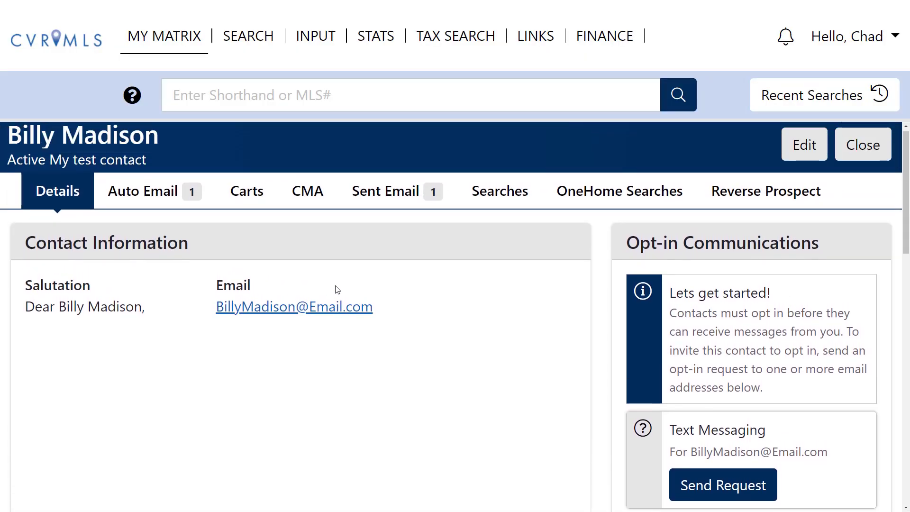
left_click(859, 154)
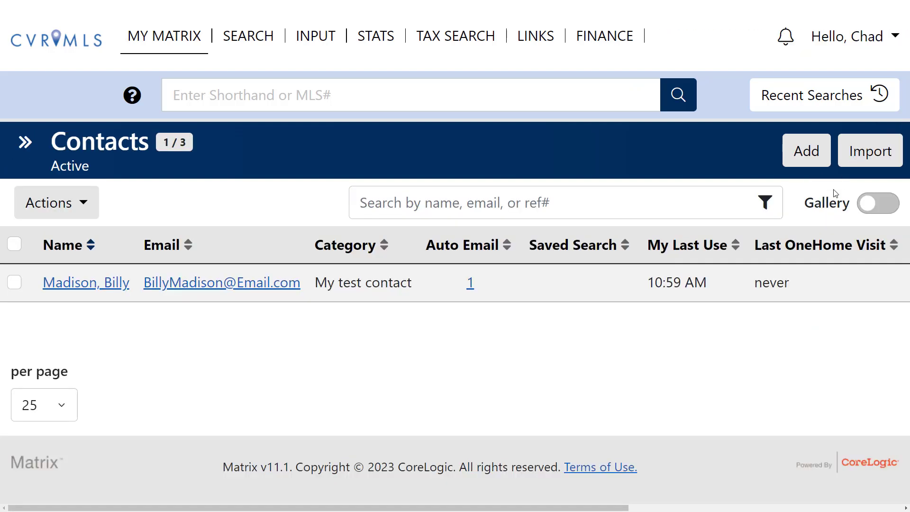
left_click(800, 153)
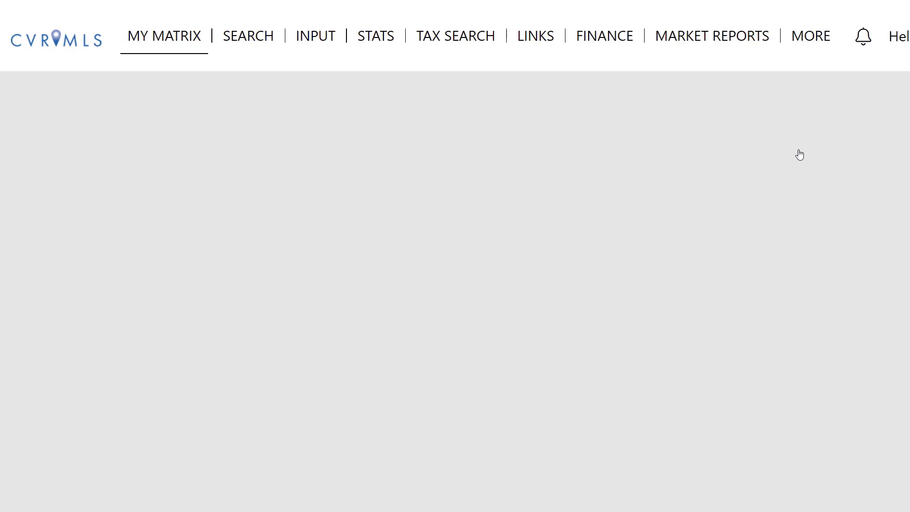
Step: Save a joint contact with both first names, a last name and two comma-separated e-mail addresses
left_click(169, 281)
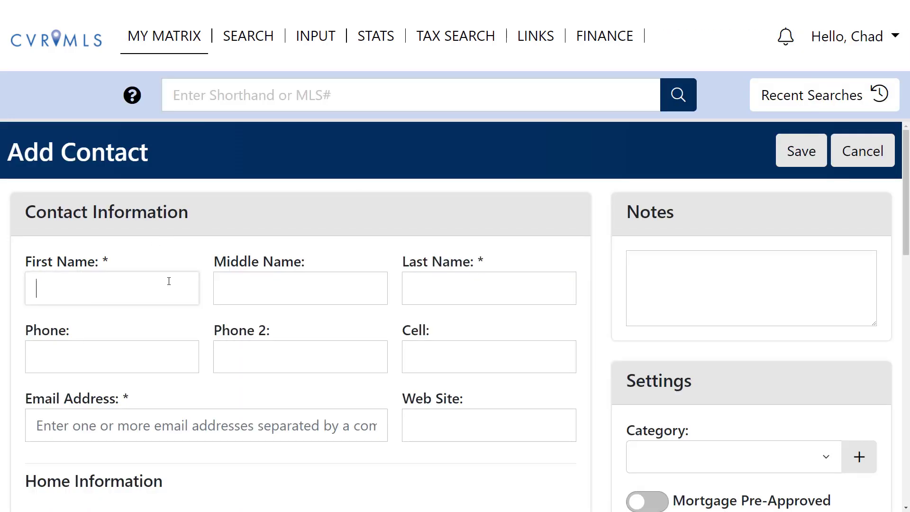
type("John and Jane")
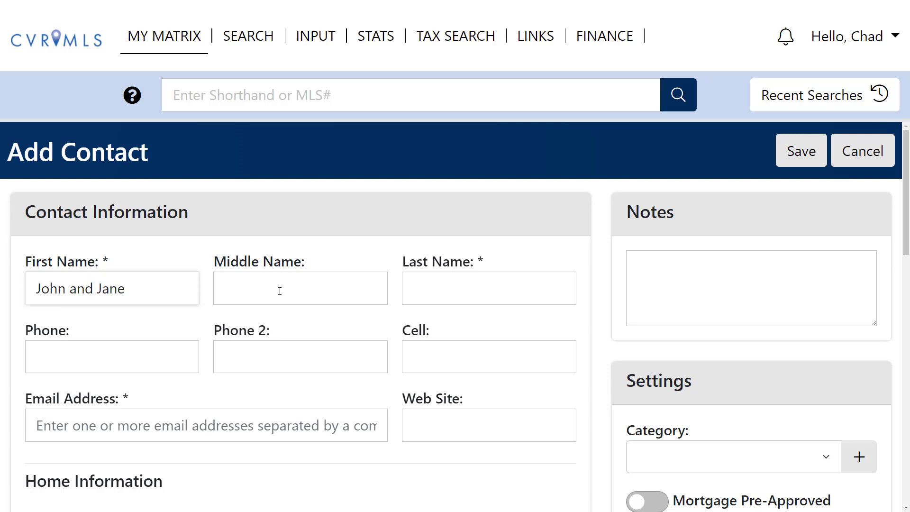
left_click(450, 289)
type("Client")
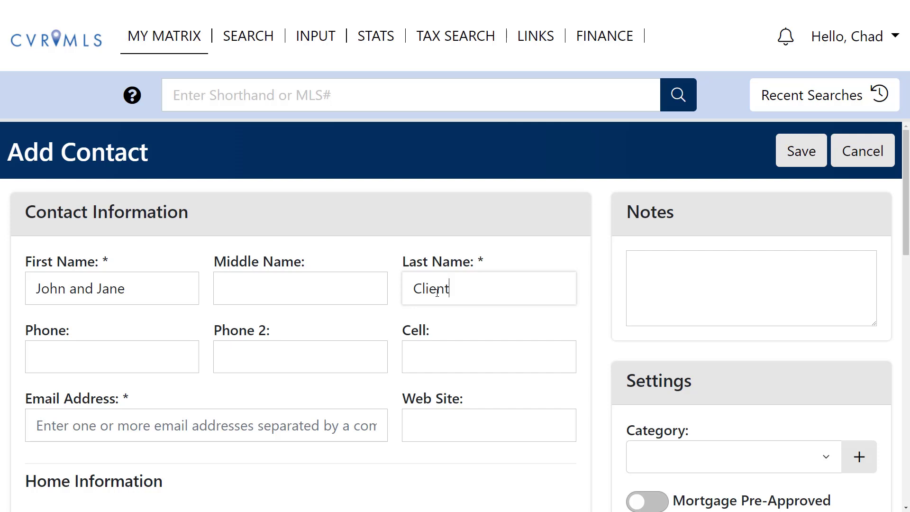
left_click(256, 420)
type("J")
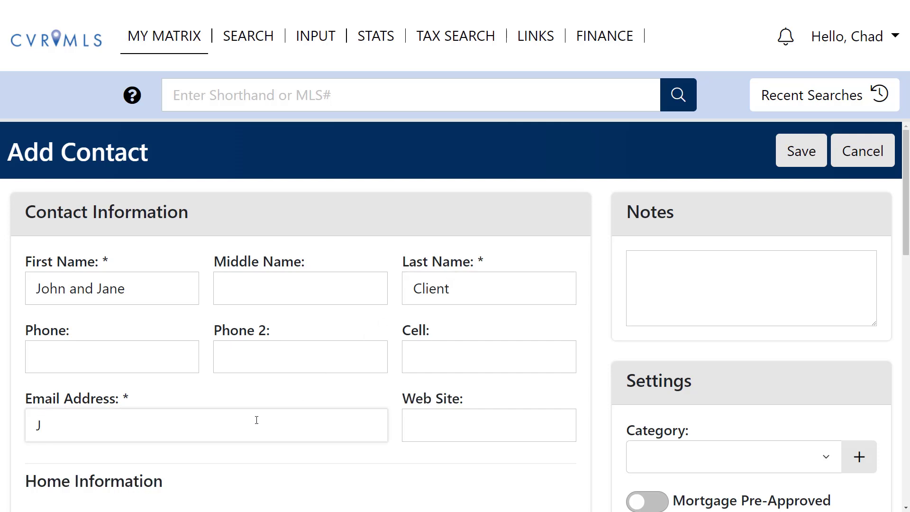
type("ohn@Email")
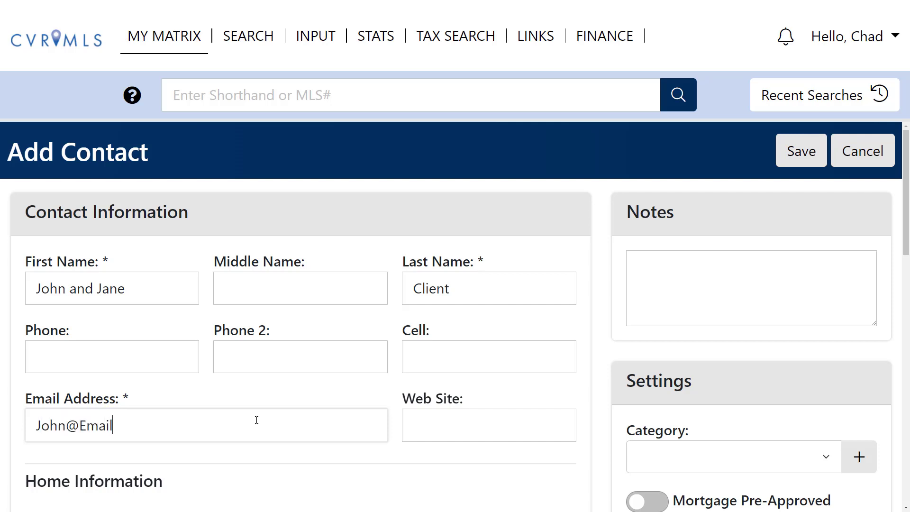
type(".com, Jane@Emai")
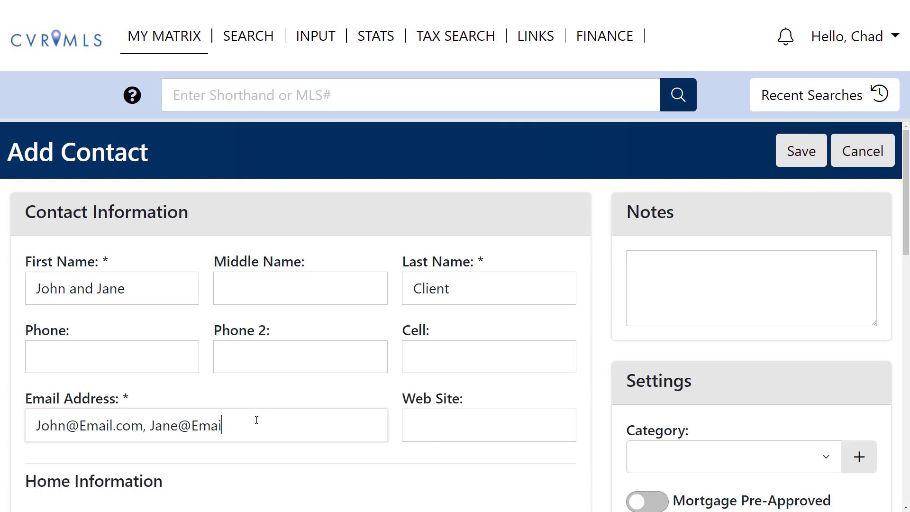
type("l.com")
left_click(813, 159)
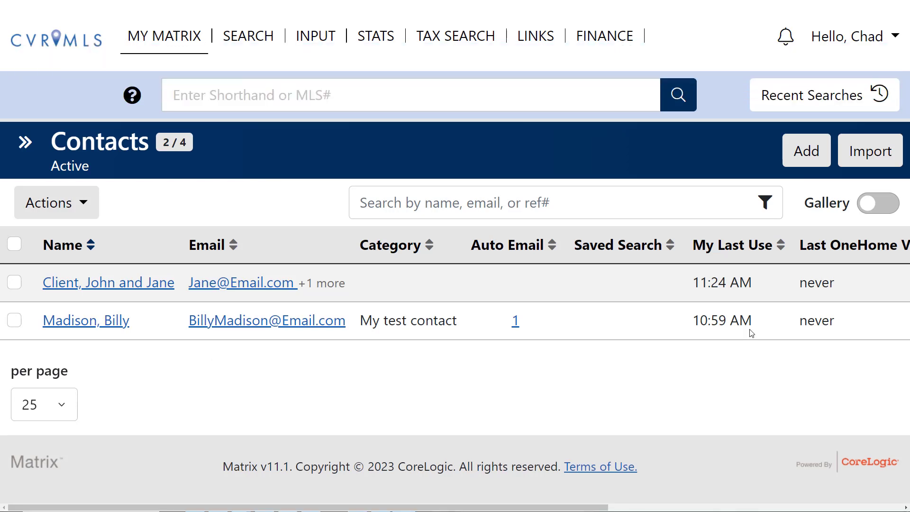
Step: Open account Settings, check Portal Notifications, then open My Information
left_click(864, 39)
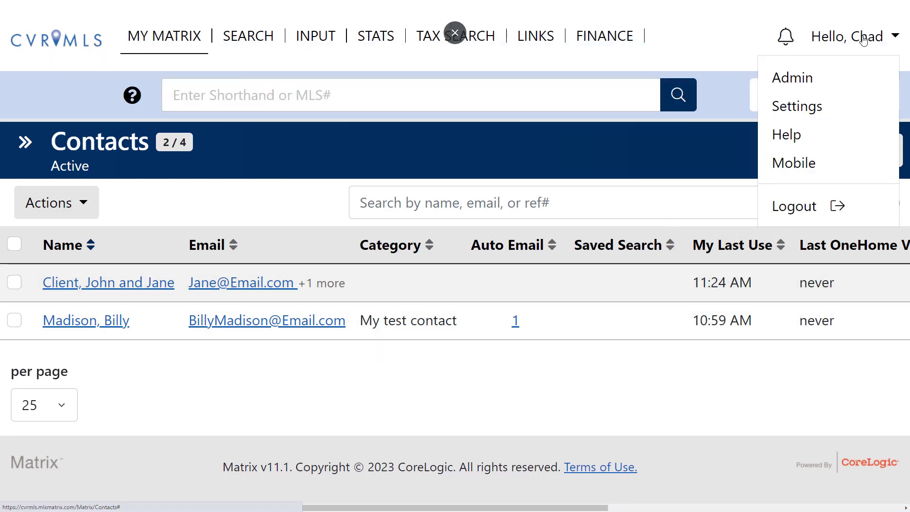
left_click(800, 112)
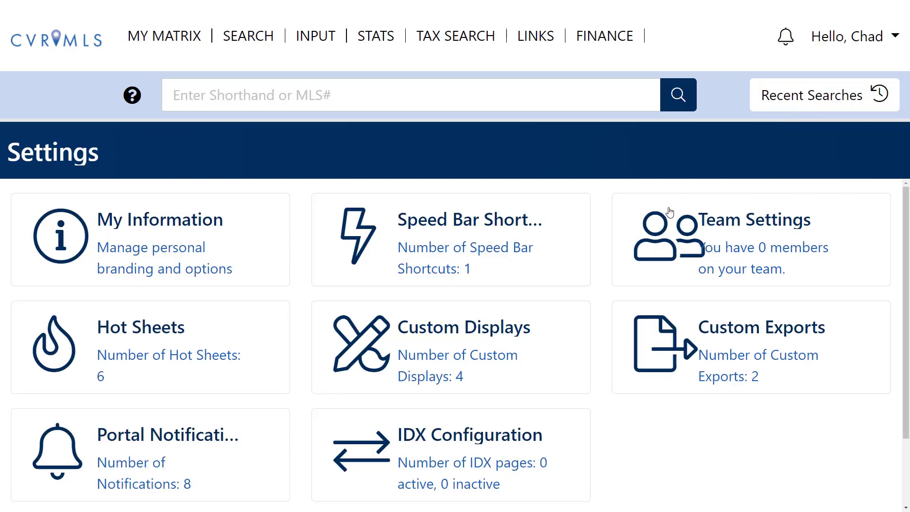
left_click(182, 437)
left_click(114, 220)
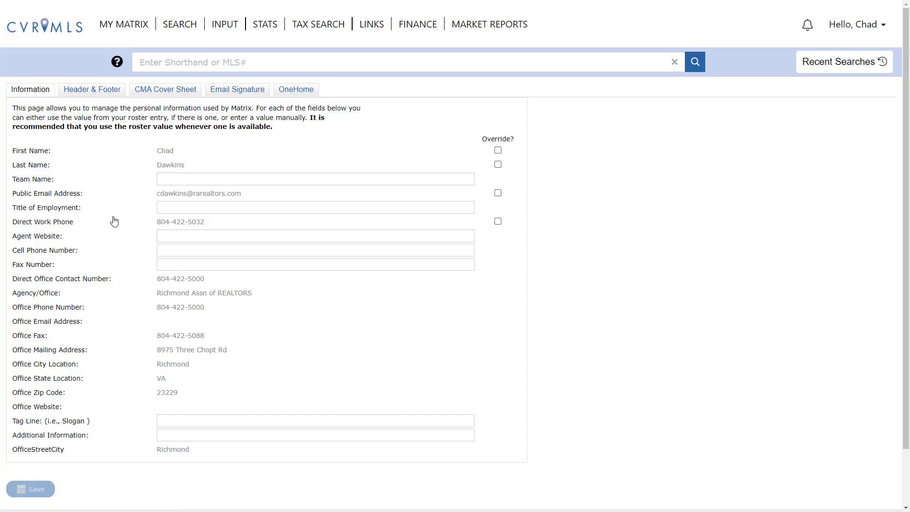
Step: Review the OneHome profile details on the My Information page
left_click(294, 94)
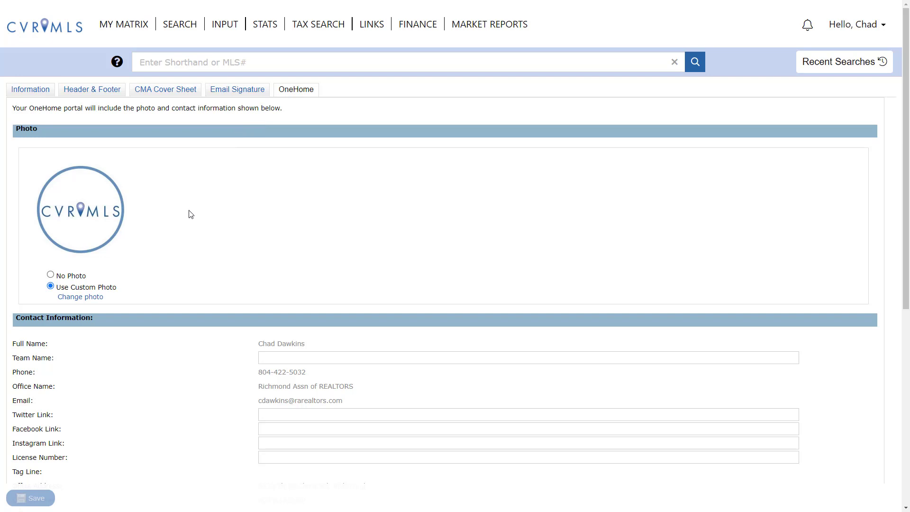
scroll(190, 214, "down", 3)
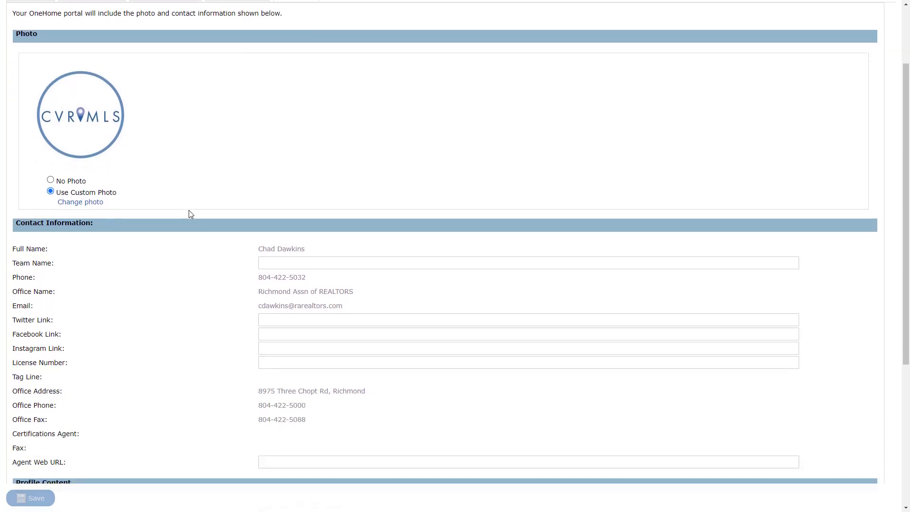
scroll(190, 214, "down", 4)
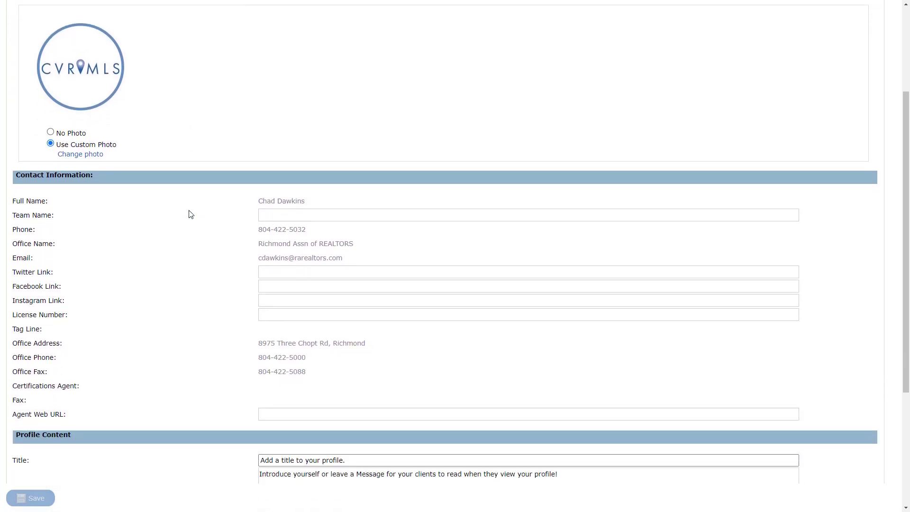
scroll(190, 215, "down", 1)
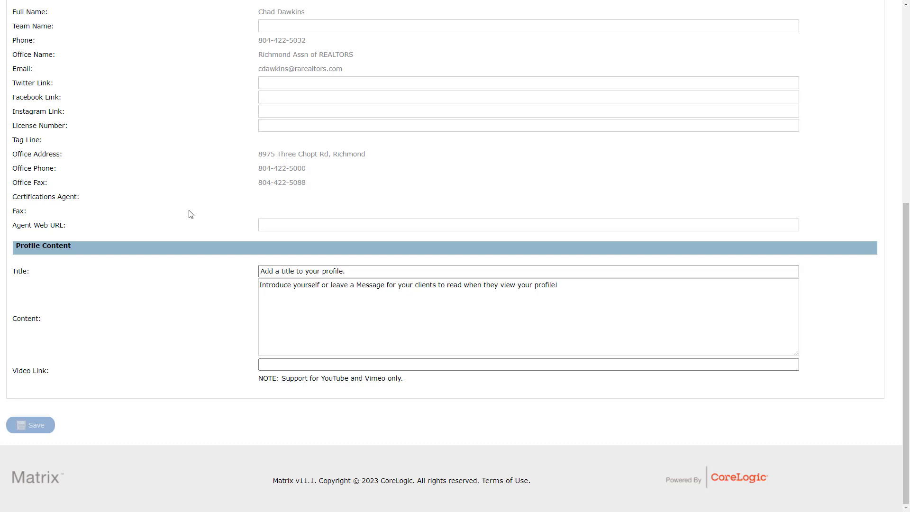
scroll(191, 214, "up", 7)
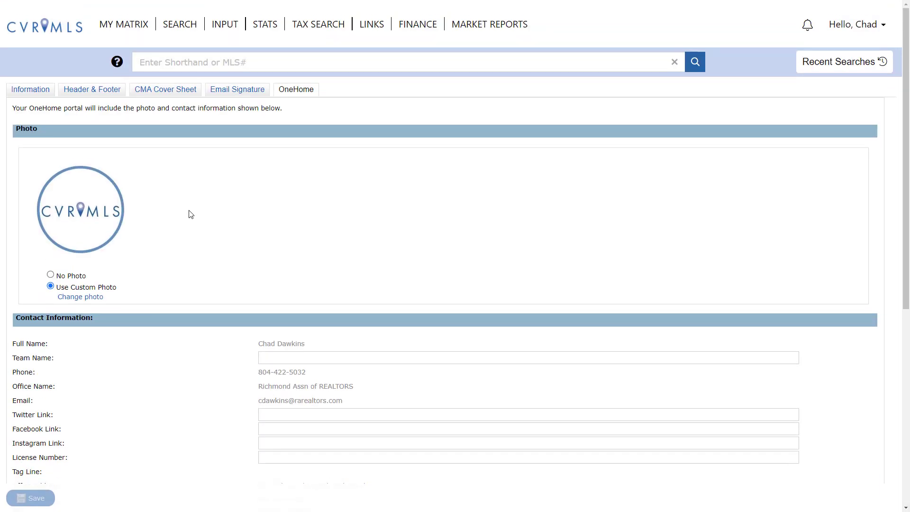
Step: Preview 'Homes in Richmond for 250k' in OneHome and open the agent's full profile
mouse_move(128, 26)
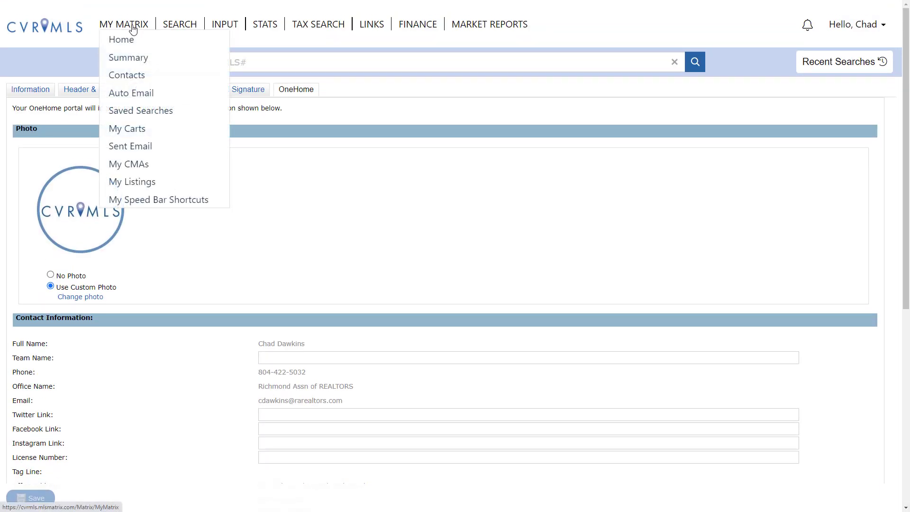
left_click(141, 92)
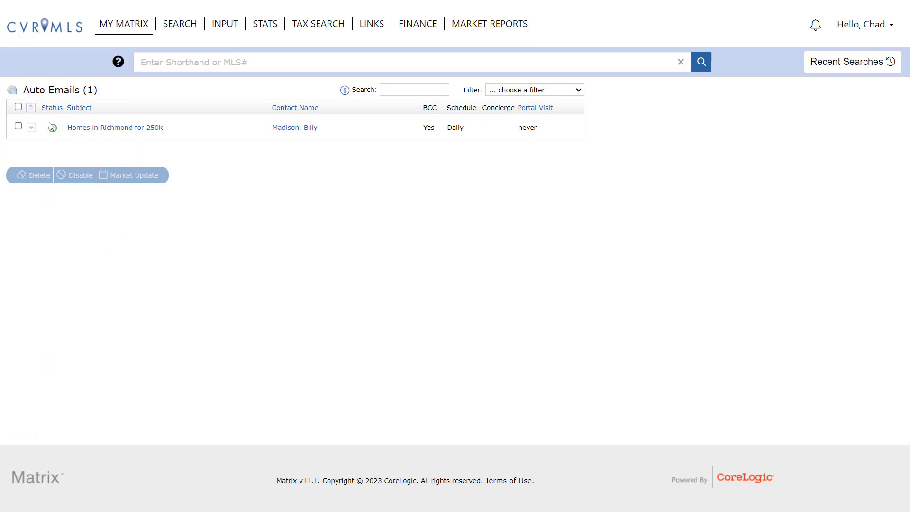
left_click(32, 128)
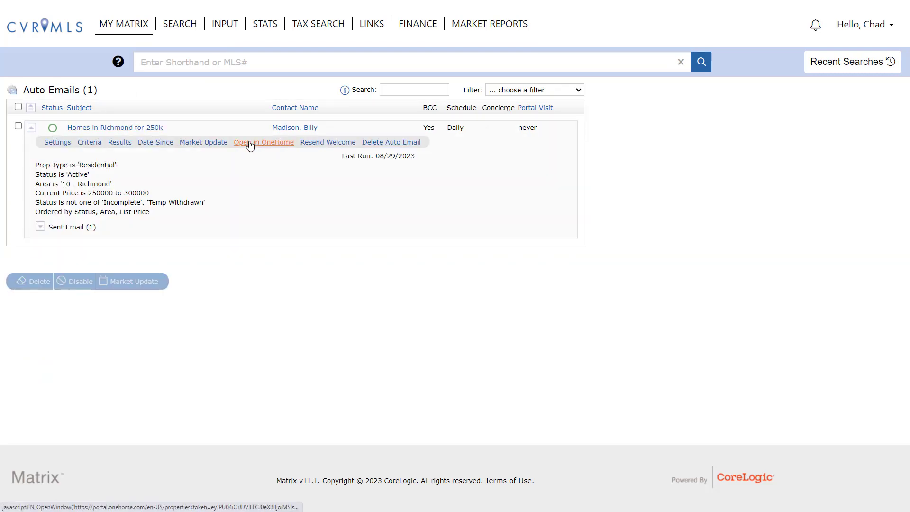
left_click(250, 146)
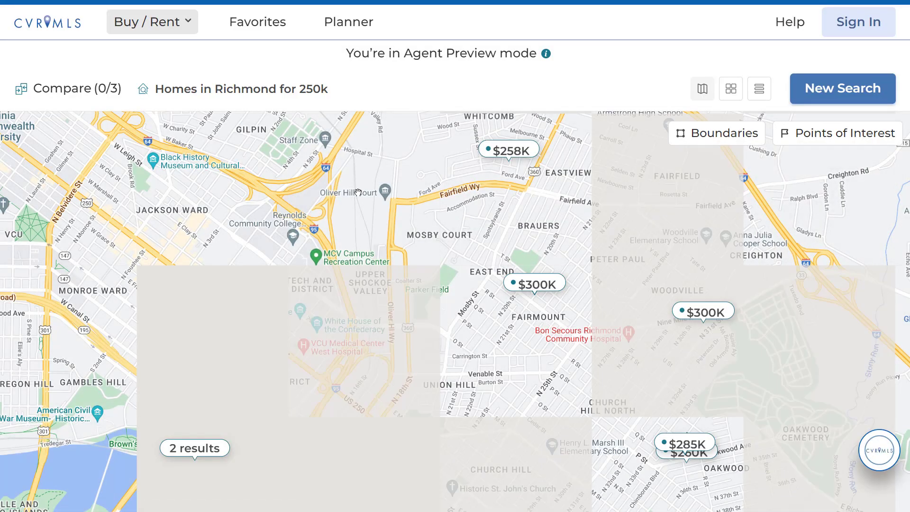
left_click(895, 458)
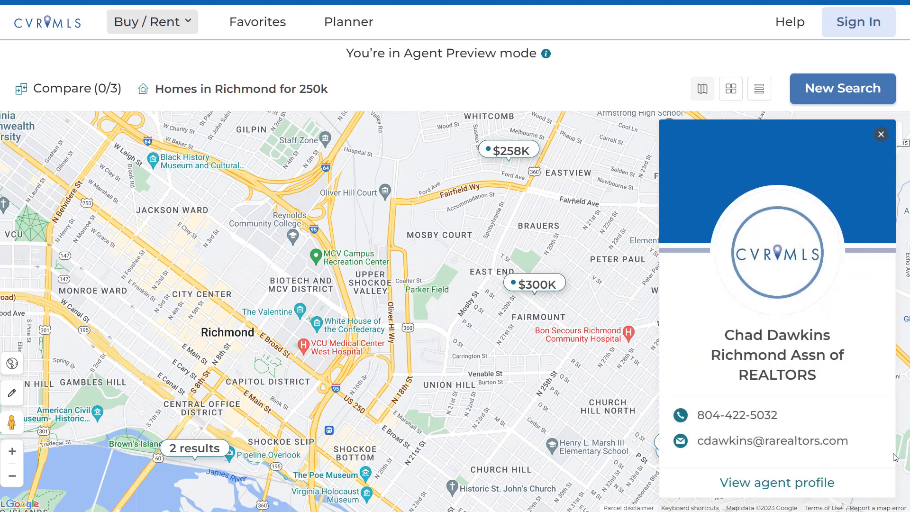
left_click(820, 482)
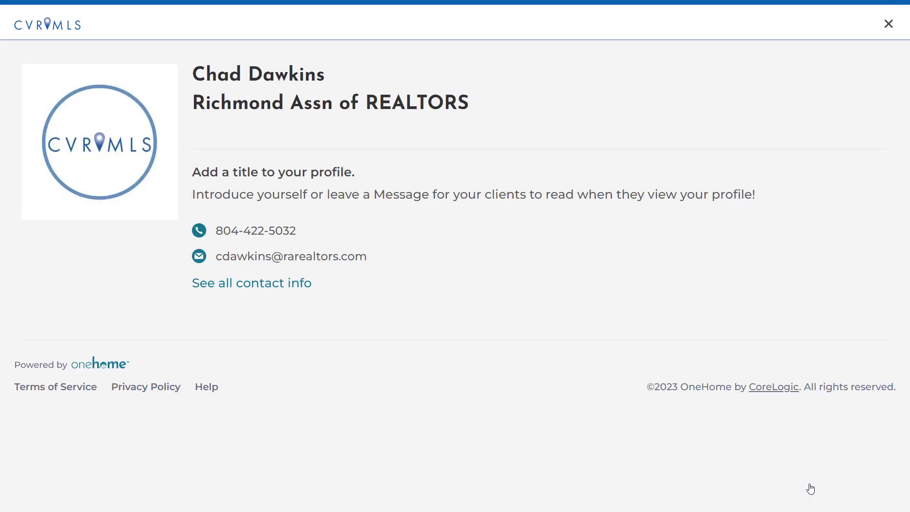